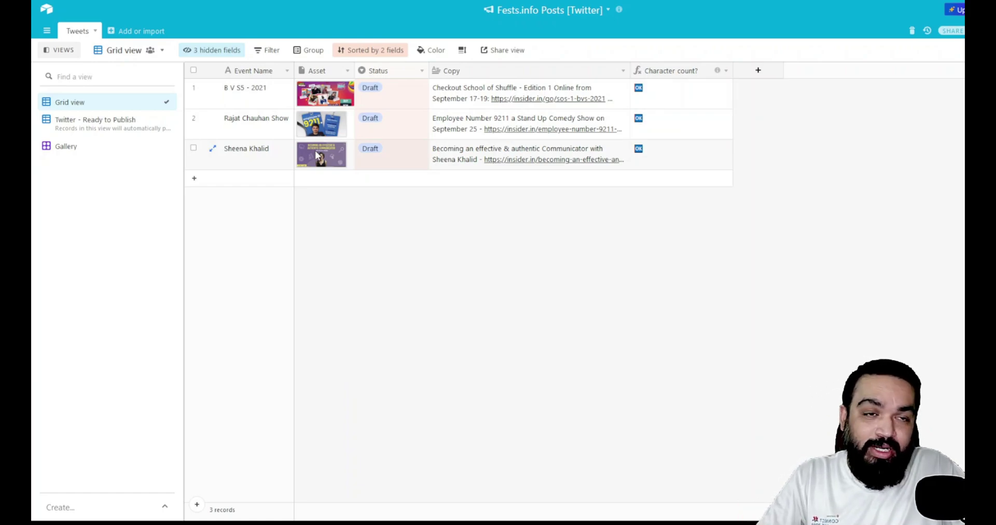
Examine the available Status options for the first tweet record without changing its status.
{"action": "left_click", "coordinate": [412, 96]}
{"action": "left_click", "coordinate": [422, 94]}
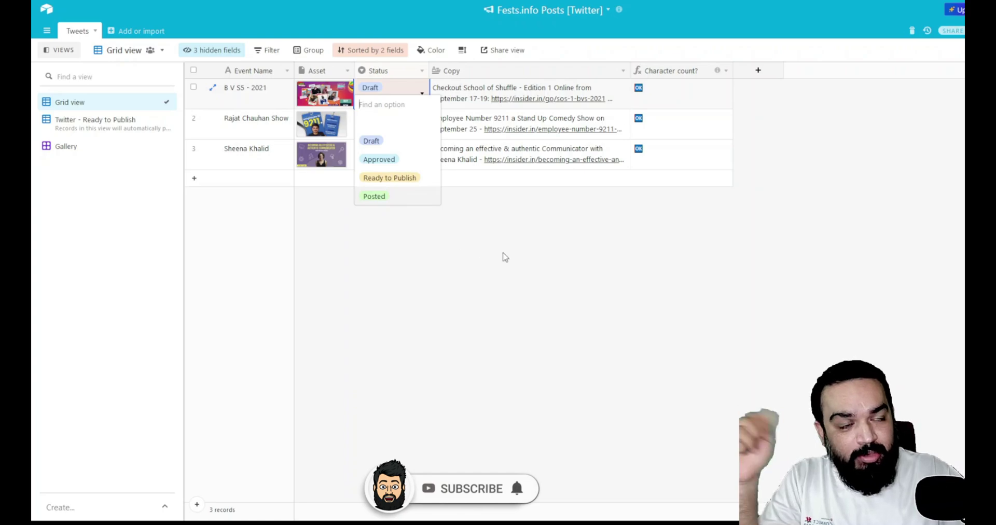
{"action": "left_click", "coordinate": [560, 256]}
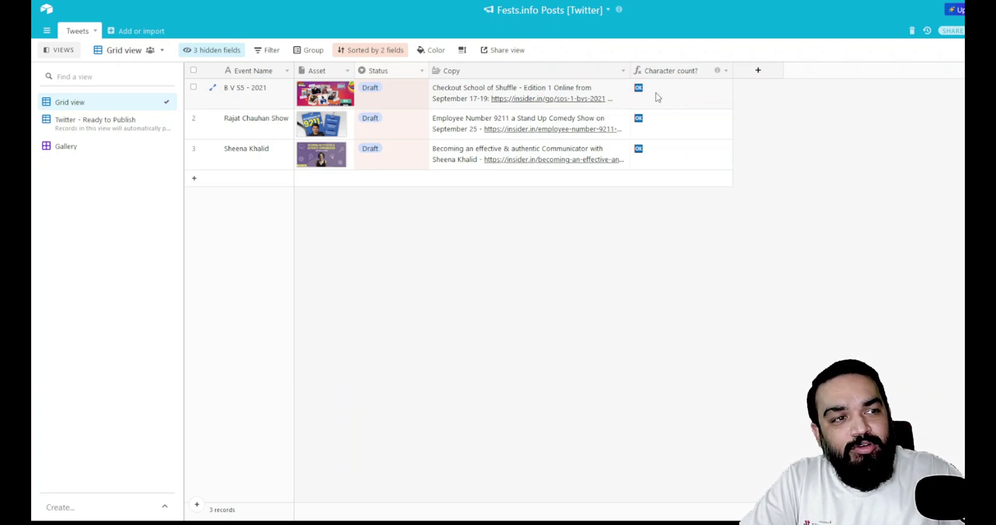
Review the IF formula of the "Character count?" field, including its 240-character limit and both emoji results, and save the field.
{"action": "left_click", "coordinate": [724, 73]}
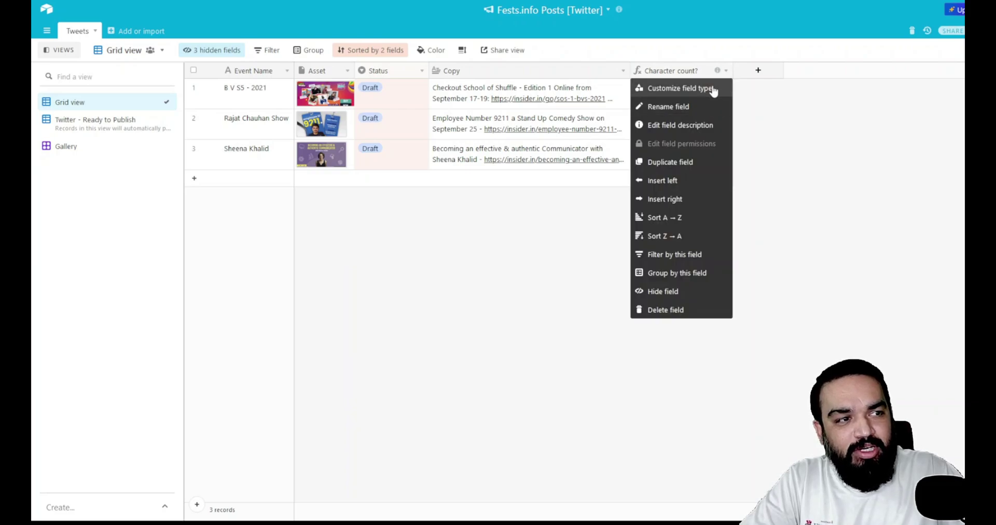
{"action": "left_click", "coordinate": [711, 90]}
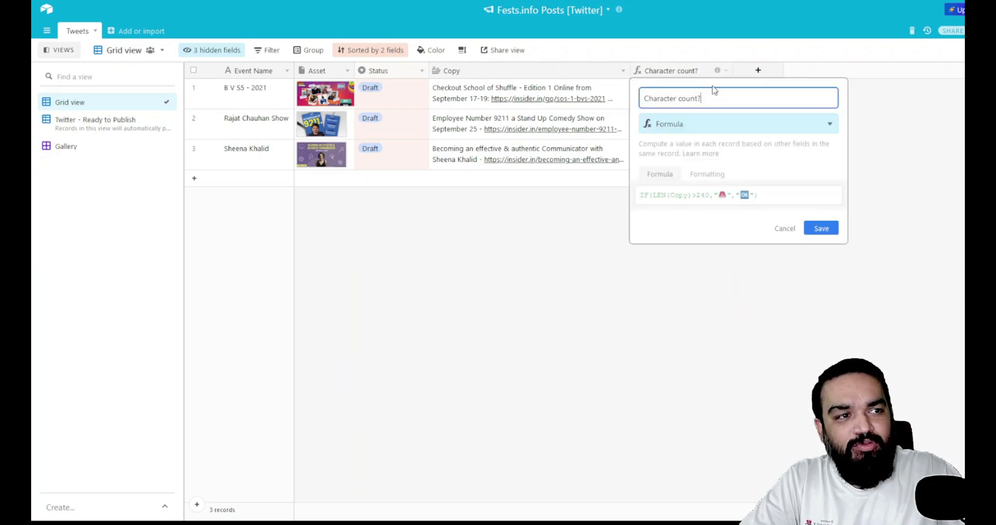
{"action": "left_click", "coordinate": [654, 196]}
{"action": "left_click_drag", "start_coordinate": [717, 195], "coordinate": [728, 195]}
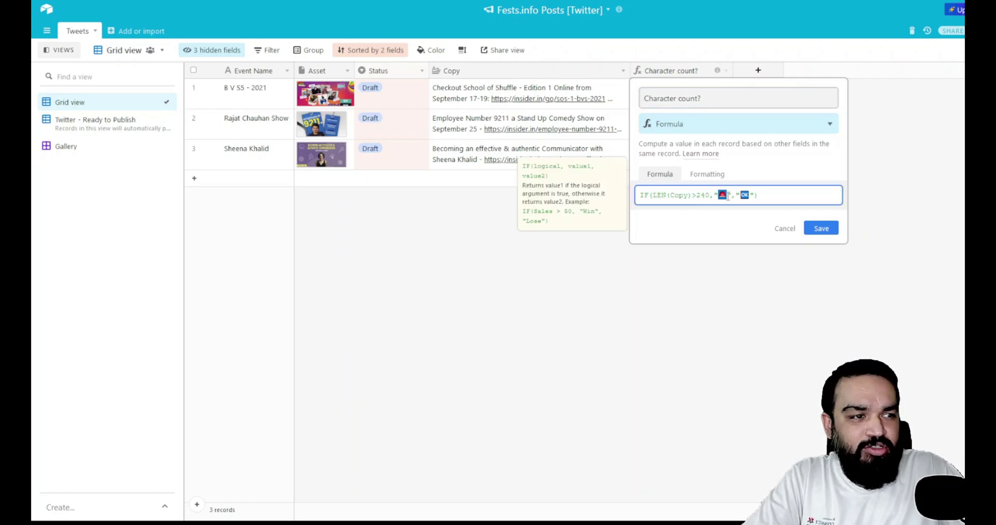
{"action": "left_click", "coordinate": [741, 197]}
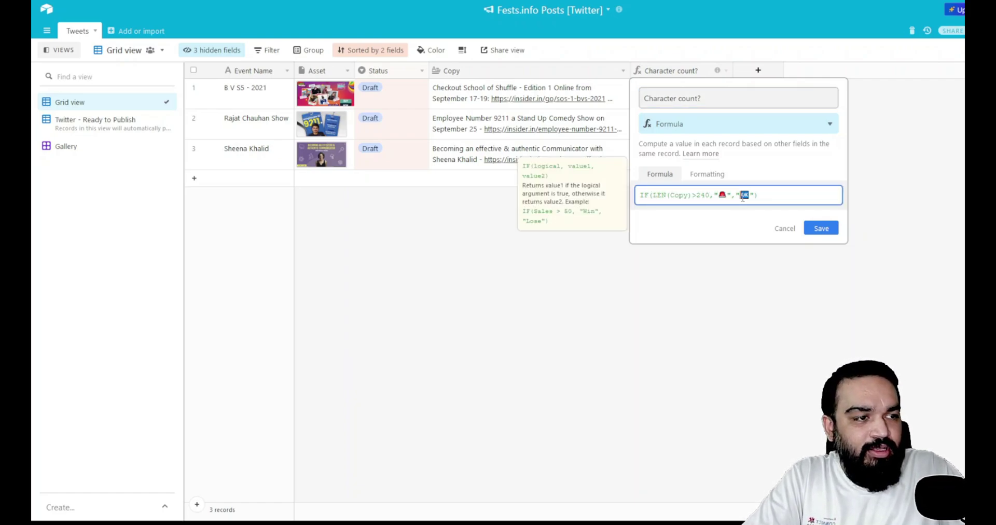
{"action": "left_click", "coordinate": [828, 230]}
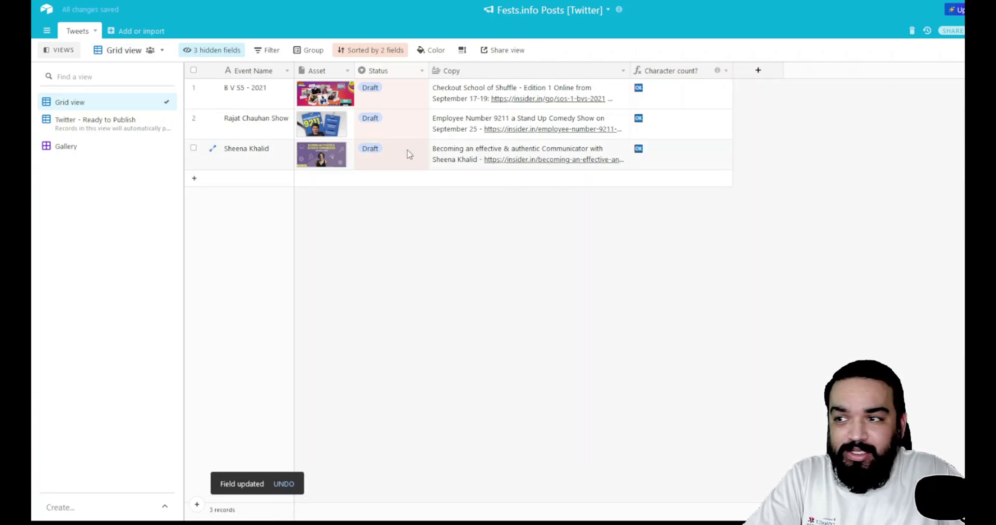
Look through the "Twitter - Ready to Publish" and Gallery views, and return to the Grid view.
{"action": "mouse_move", "coordinate": [91, 132]}
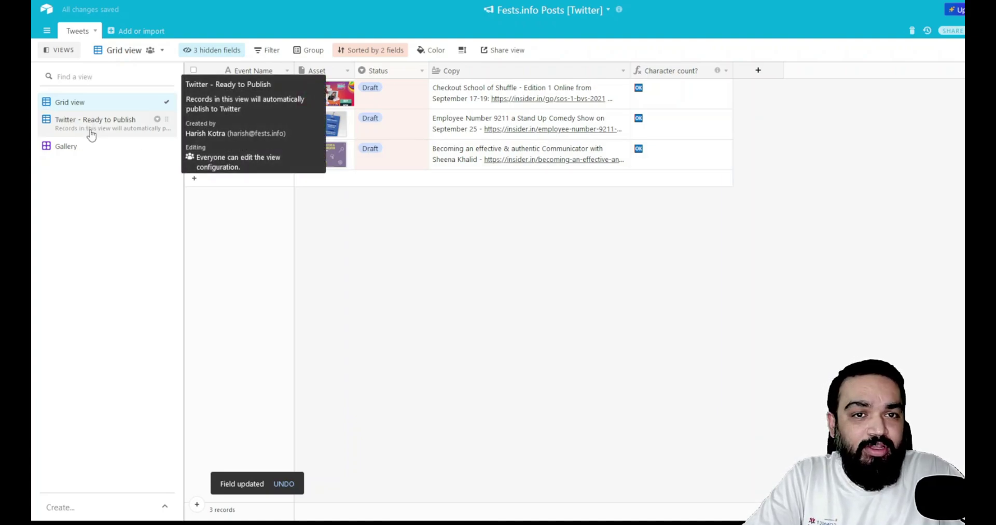
{"action": "left_click", "coordinate": [118, 131]}
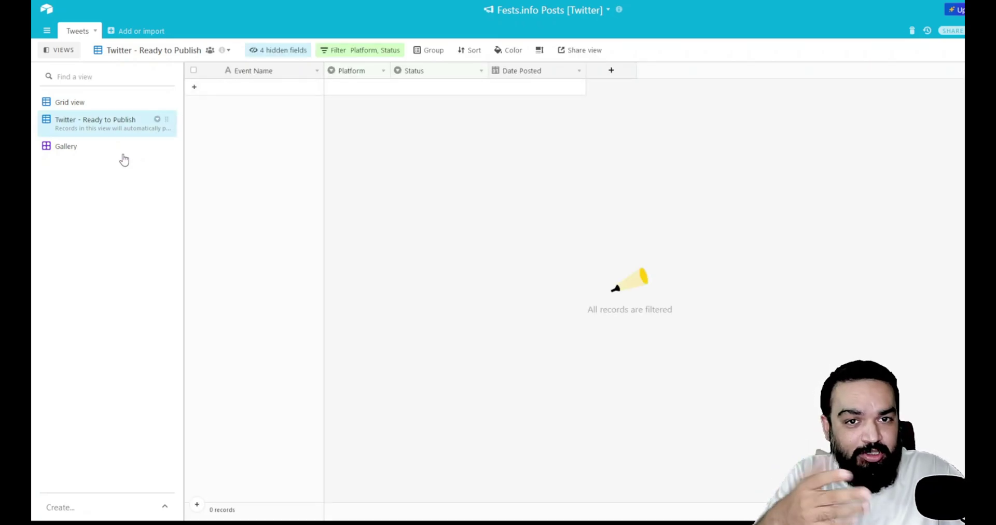
{"action": "left_click", "coordinate": [119, 154]}
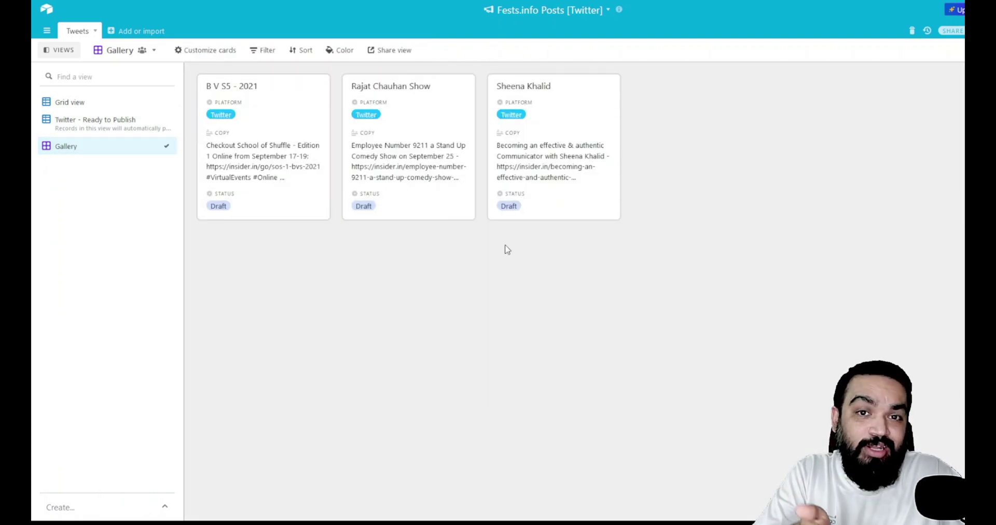
{"action": "left_click", "coordinate": [117, 103]}
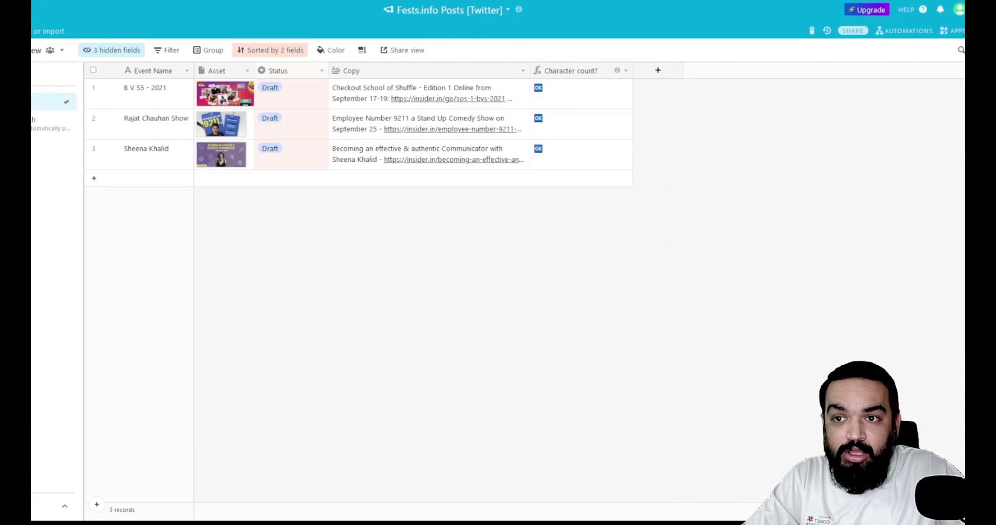
Create an automation from the suggested "Post to Twitter" template, keeping its name.
{"action": "left_click", "coordinate": [889, 30]}
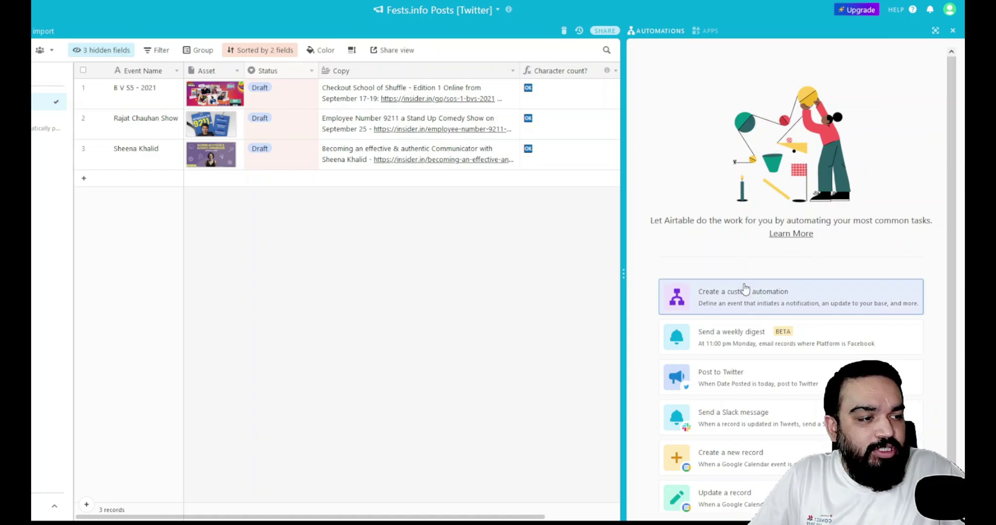
{"action": "left_click", "coordinate": [763, 374]}
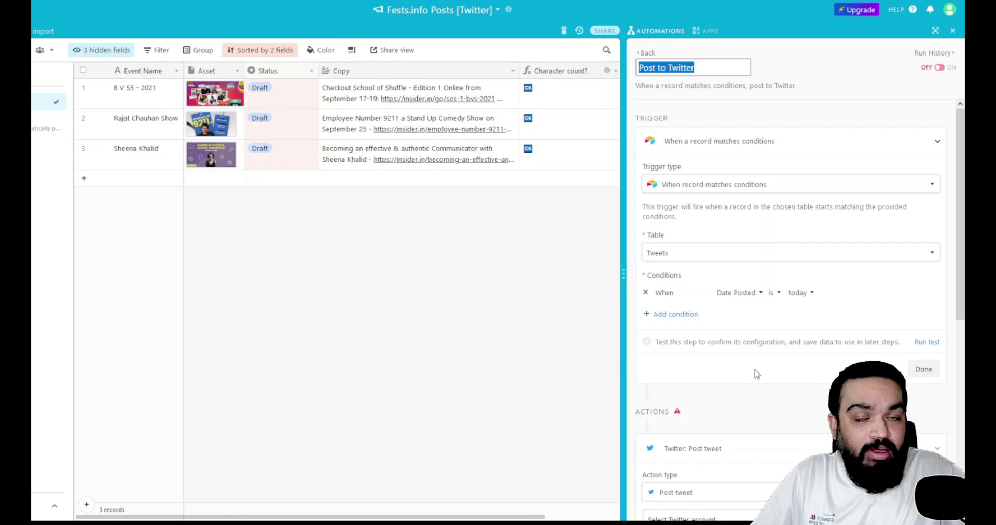
{"action": "left_click", "coordinate": [805, 82]}
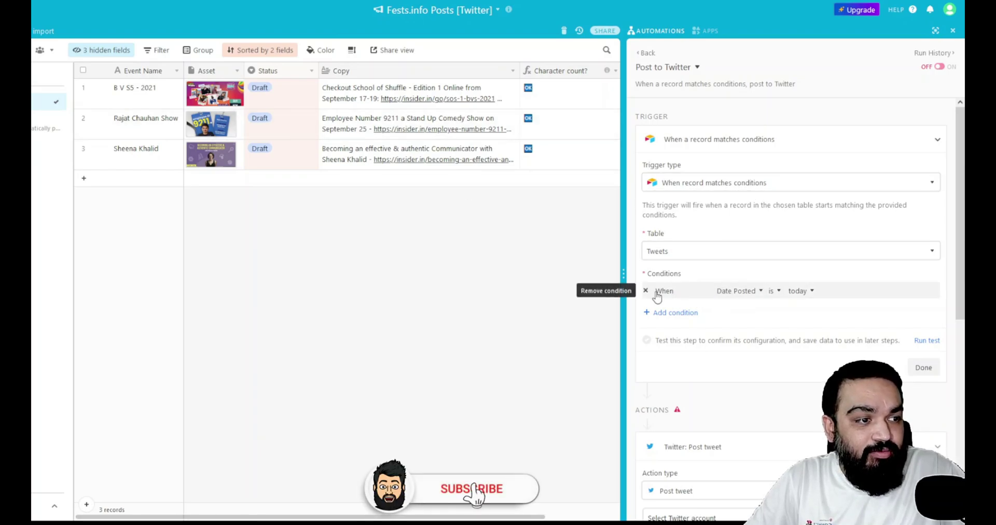
Set the trigger condition to fire when Status is "Ready to Publish" and finish the trigger setup.
{"action": "left_click", "coordinate": [746, 292]}
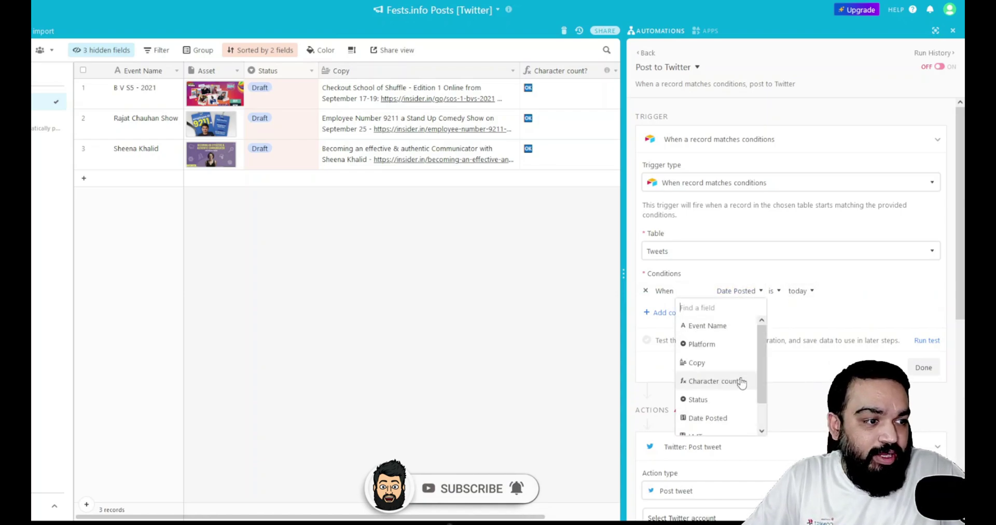
{"action": "left_click", "coordinate": [733, 345]}
{"action": "left_click", "coordinate": [743, 290]}
{"action": "left_click", "coordinate": [728, 396]}
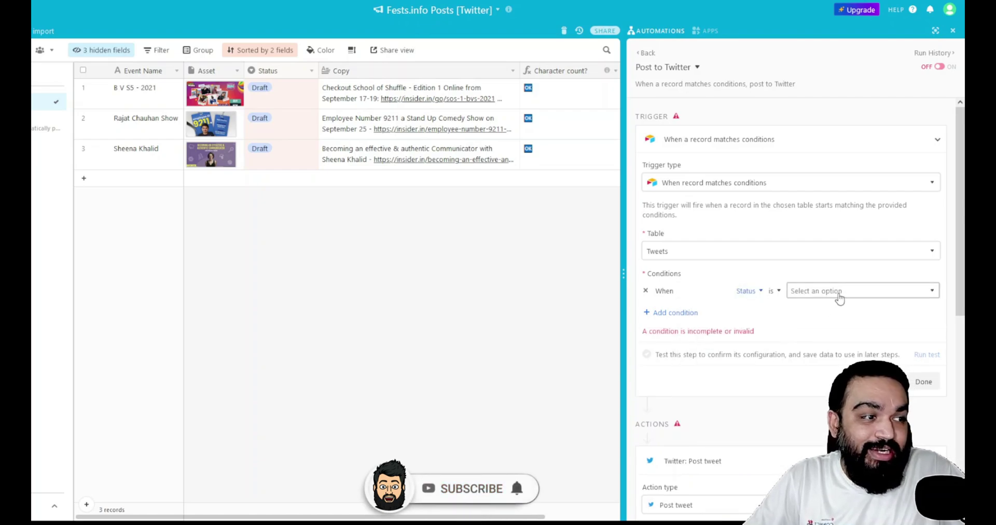
{"action": "left_click", "coordinate": [835, 291]}
{"action": "left_click", "coordinate": [823, 363]}
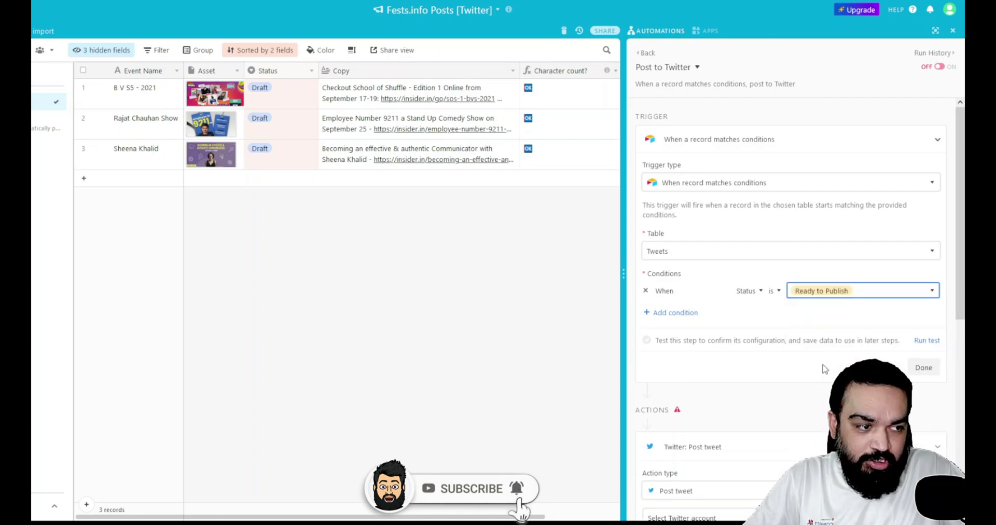
{"action": "left_click", "coordinate": [922, 367]}
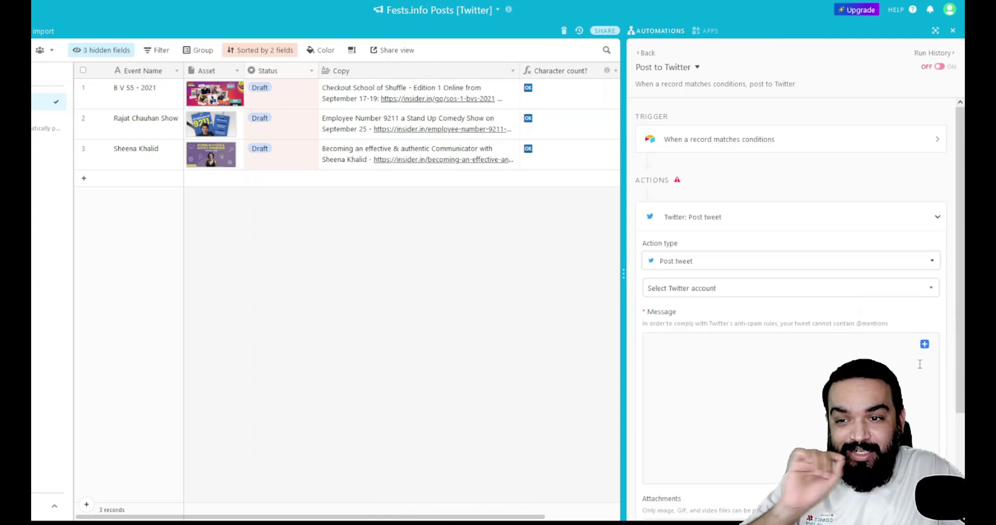
Connect a new Twitter account, check it among the connected accounts, and select it for the Post tweet action.
{"action": "left_click", "coordinate": [745, 293]}
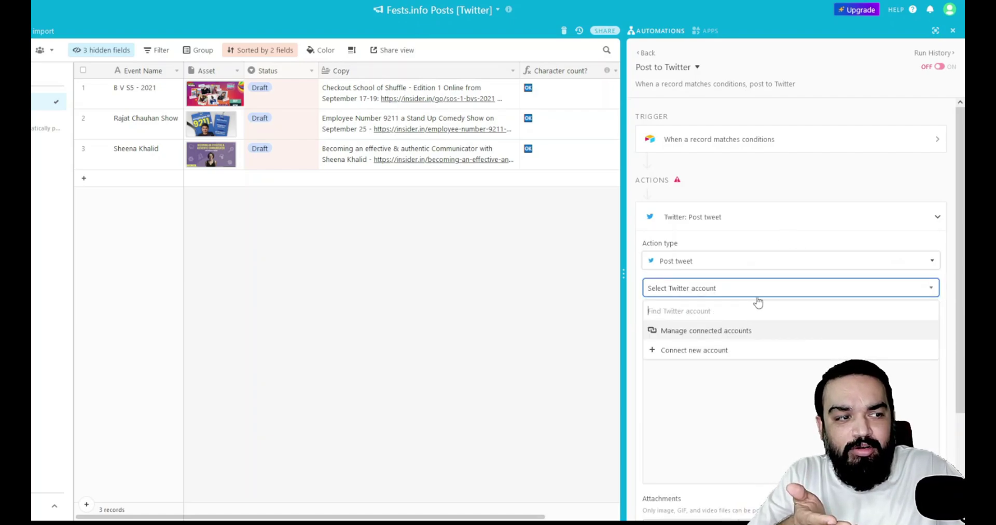
{"action": "left_click", "coordinate": [776, 349]}
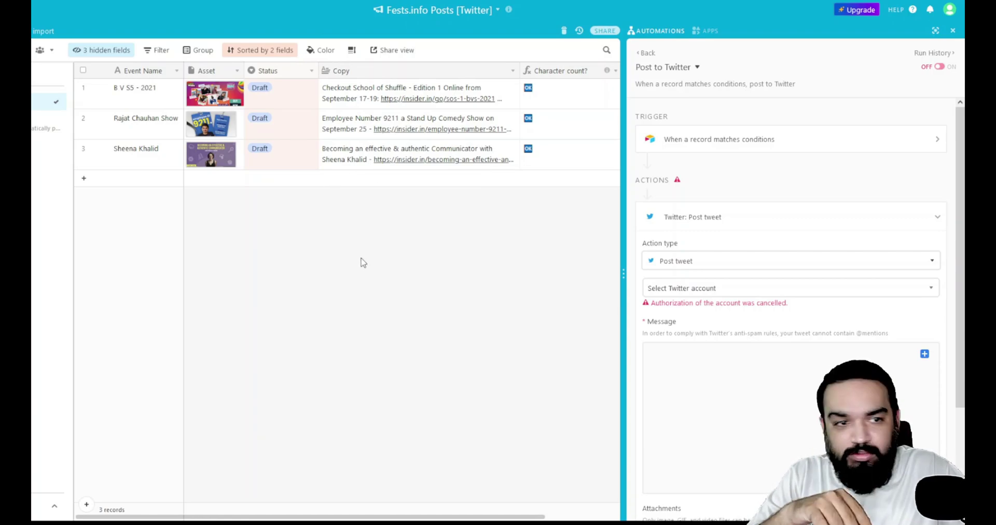
{"action": "left_click", "coordinate": [727, 287]}
{"action": "left_click", "coordinate": [728, 330]}
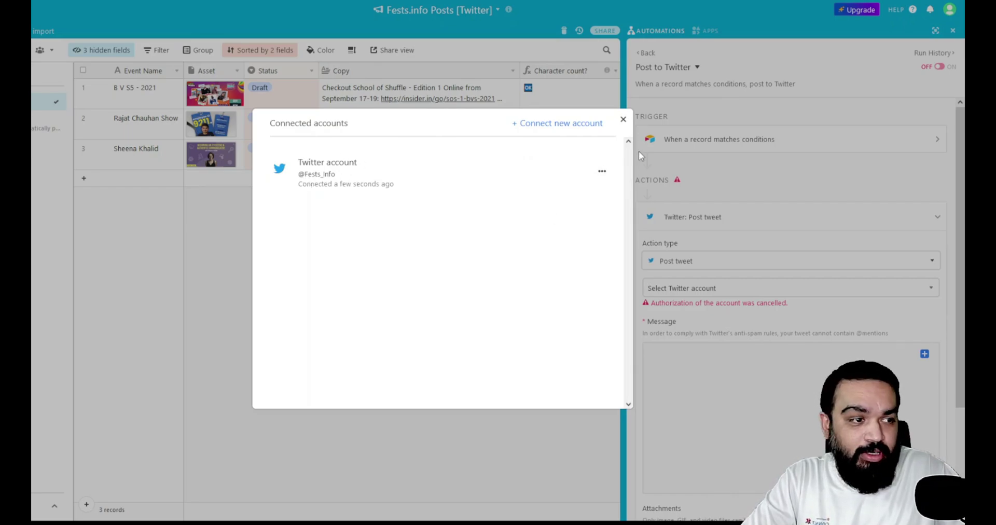
{"action": "left_click", "coordinate": [601, 174]}
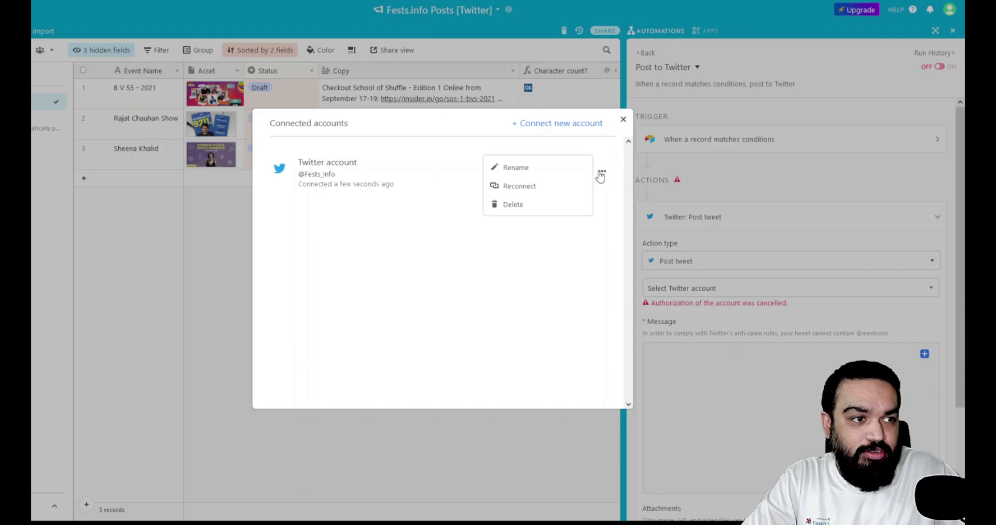
{"action": "left_click", "coordinate": [623, 118]}
{"action": "left_click", "coordinate": [720, 290]}
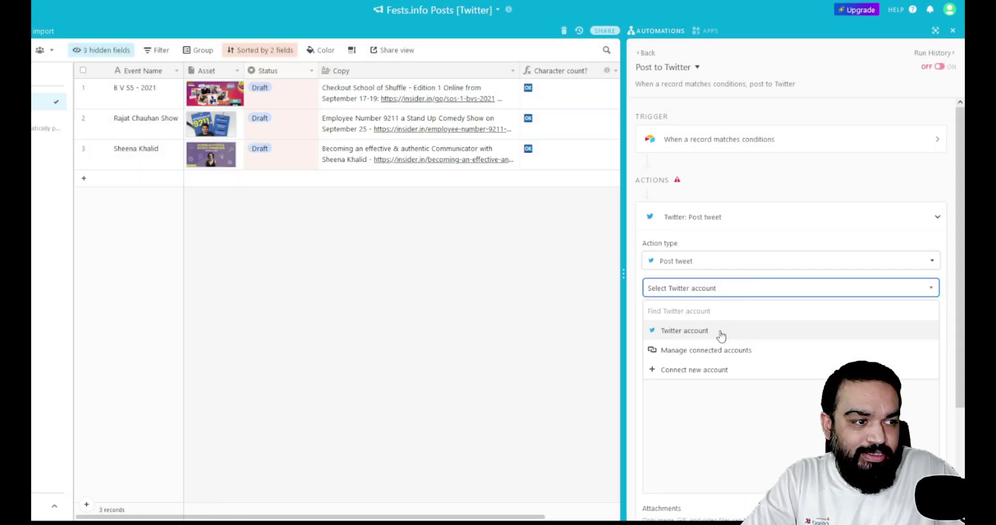
{"action": "left_click", "coordinate": [693, 330]}
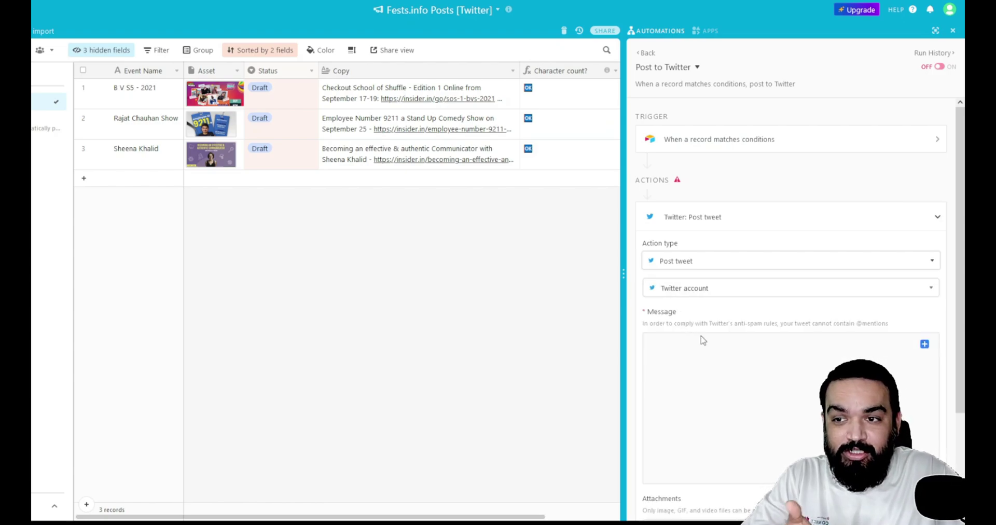
Insert the Copy property of the trigger record as the tweet's message.
{"action": "left_click", "coordinate": [924, 346]}
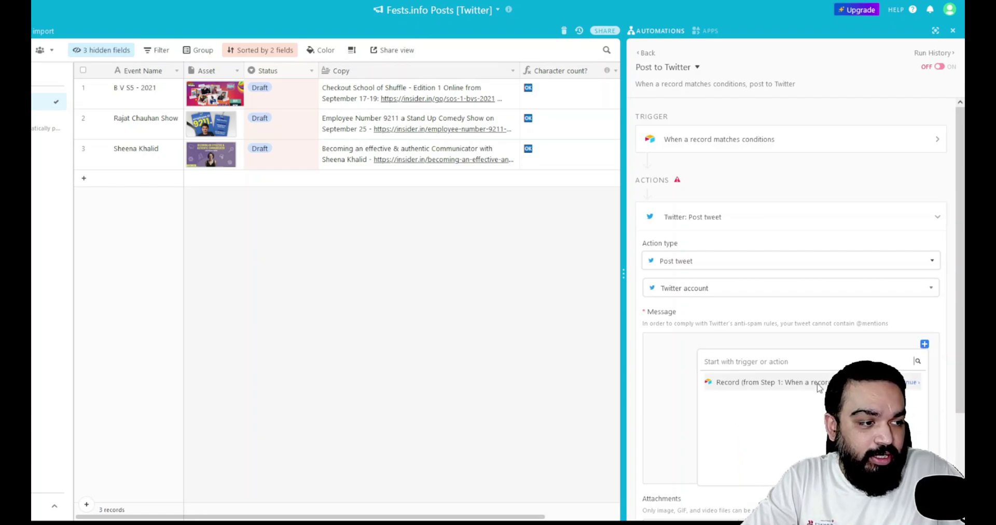
{"action": "left_click", "coordinate": [792, 384]}
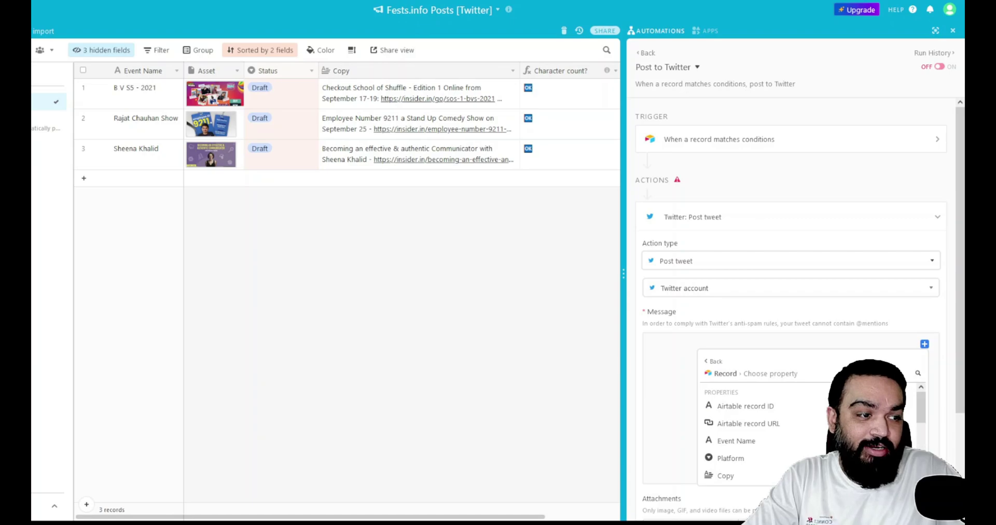
{"action": "scroll", "coordinate": [760, 429], "scroll_direction": "down", "scroll_amount": 3}
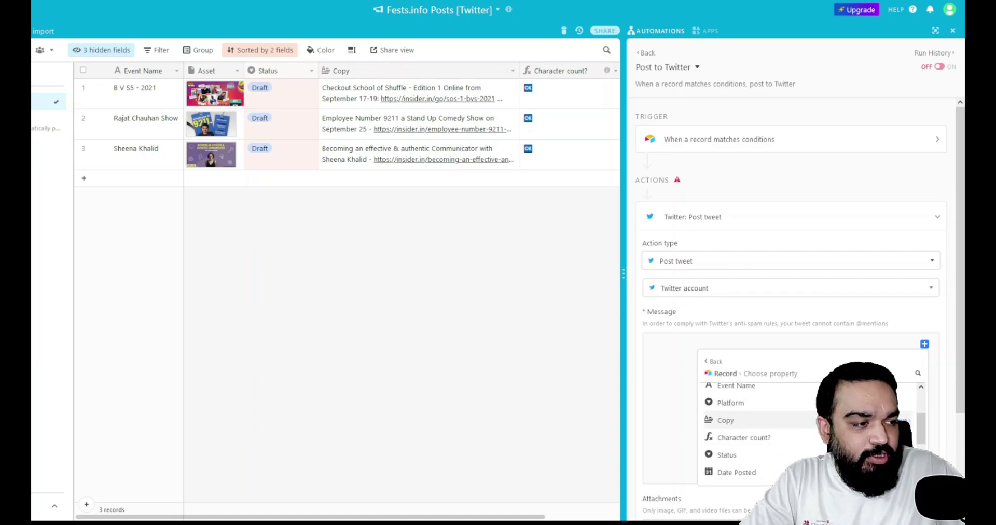
{"action": "left_click", "coordinate": [830, 420]}
{"action": "scroll", "coordinate": [791, 285], "scroll_direction": "down", "scroll_amount": 3}
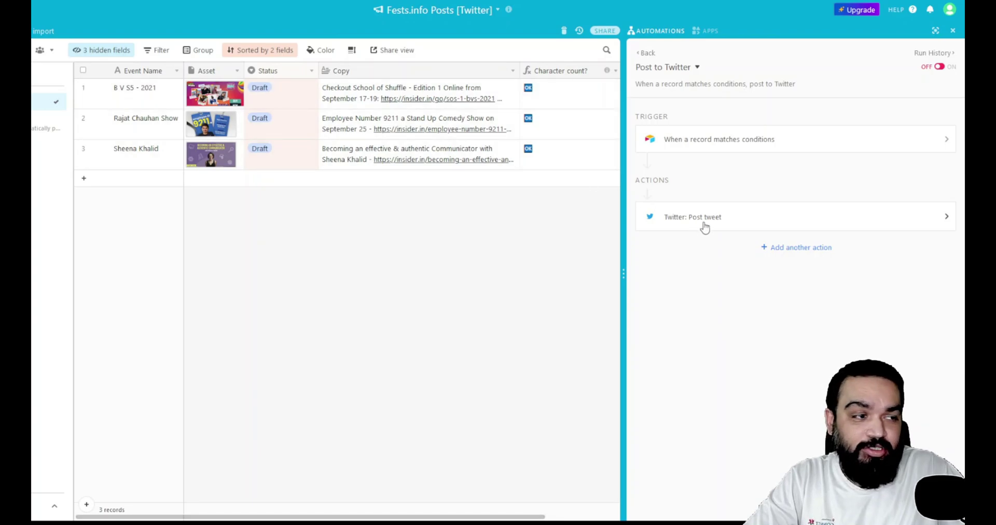
Add an "Update record" action after the Post tweet action and target the Tweets table.
{"action": "left_click", "coordinate": [808, 248]}
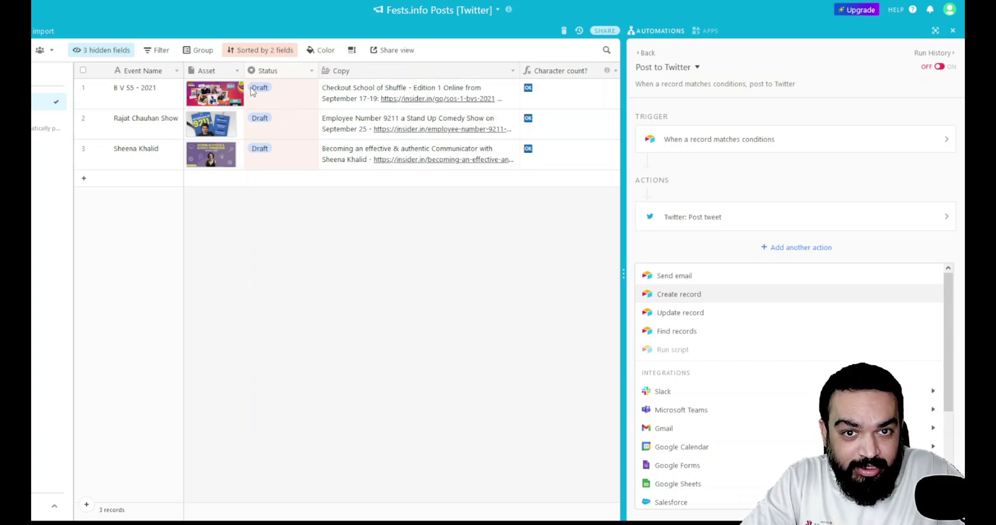
{"action": "left_click", "coordinate": [764, 322]}
{"action": "left_click", "coordinate": [700, 370]}
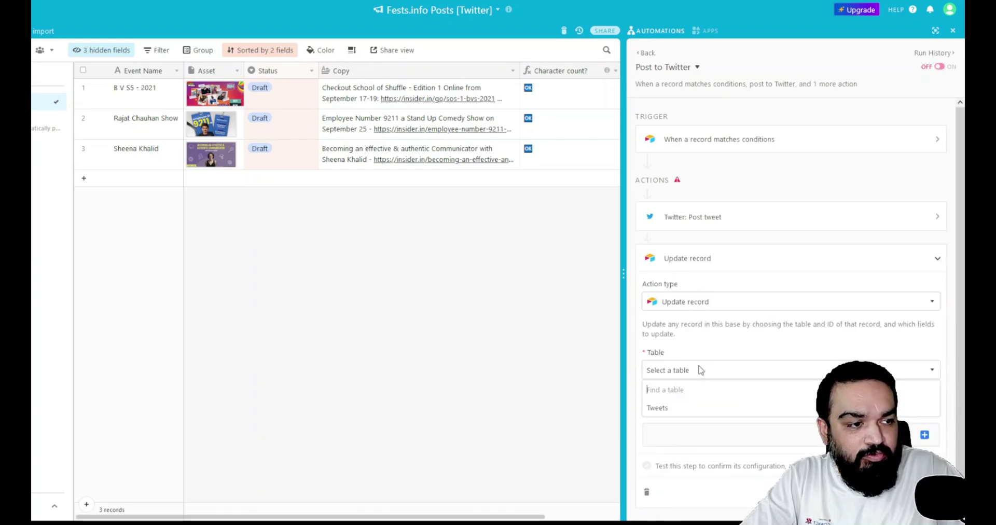
{"action": "left_click", "coordinate": [681, 407]}
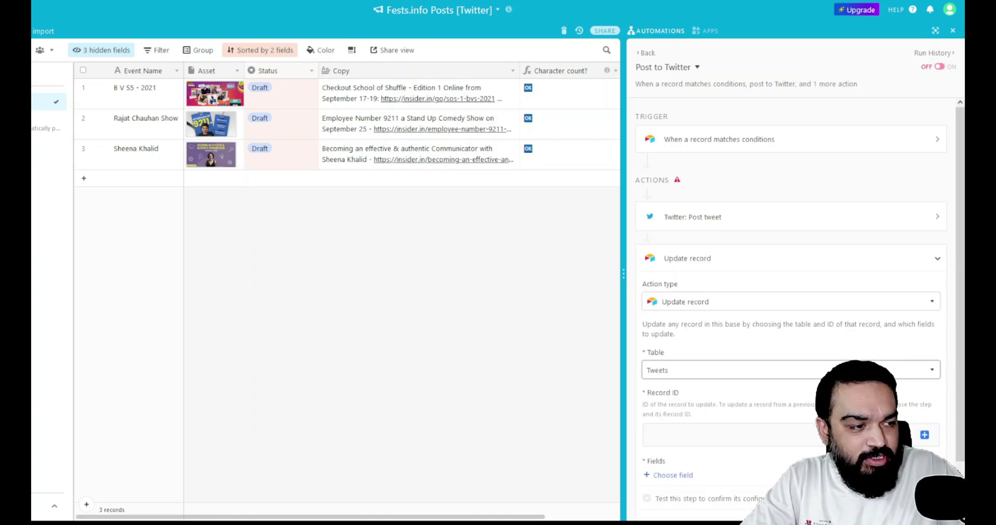
Set the Update record action's Record ID to the Airtable record ID of the trigger record.
{"action": "left_click", "coordinate": [931, 435]}
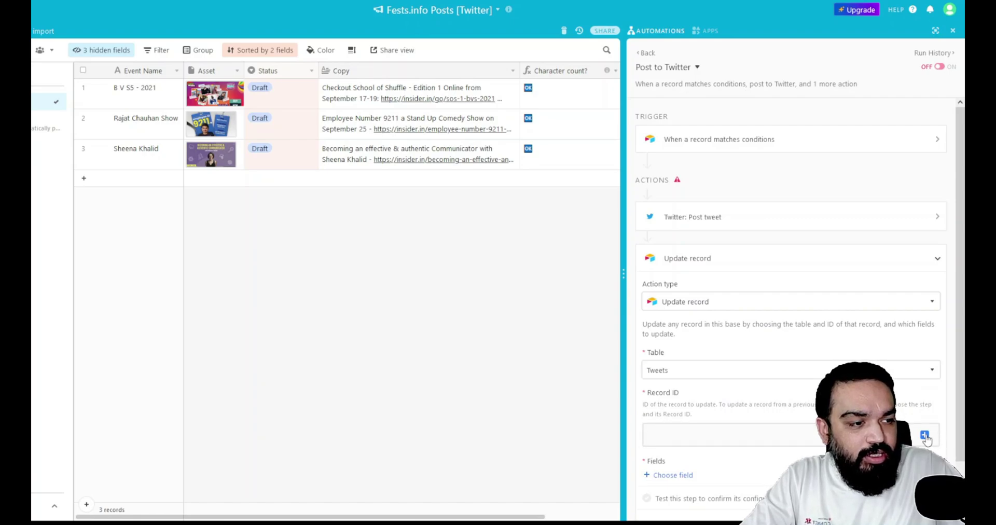
{"action": "left_click", "coordinate": [925, 436]}
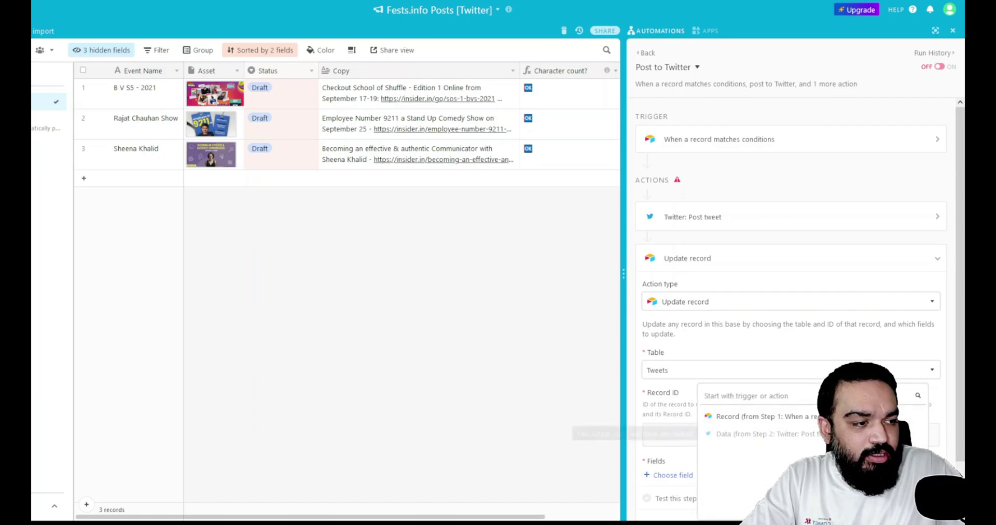
{"action": "left_click", "coordinate": [908, 418]}
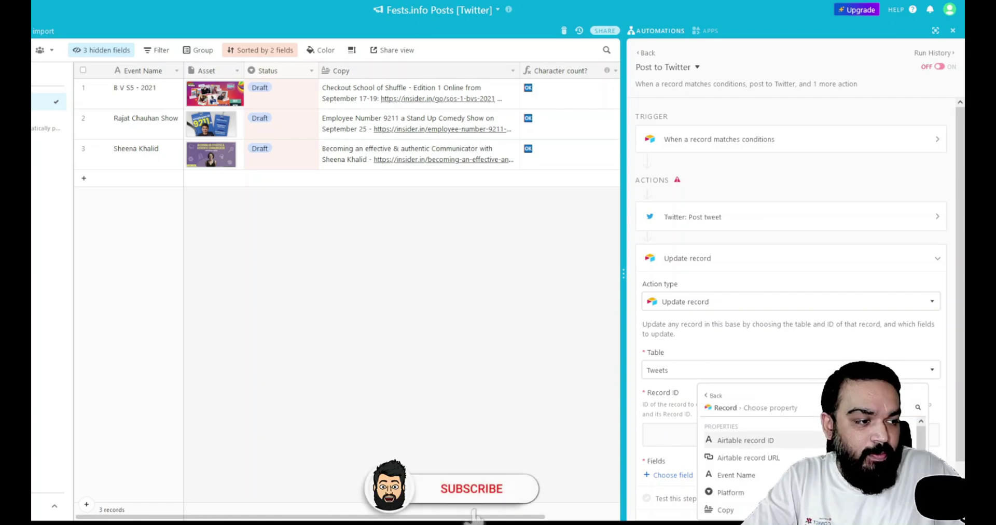
{"action": "left_click", "coordinate": [742, 439]}
{"action": "scroll", "coordinate": [666, 427], "scroll_direction": "down", "scroll_amount": 1}
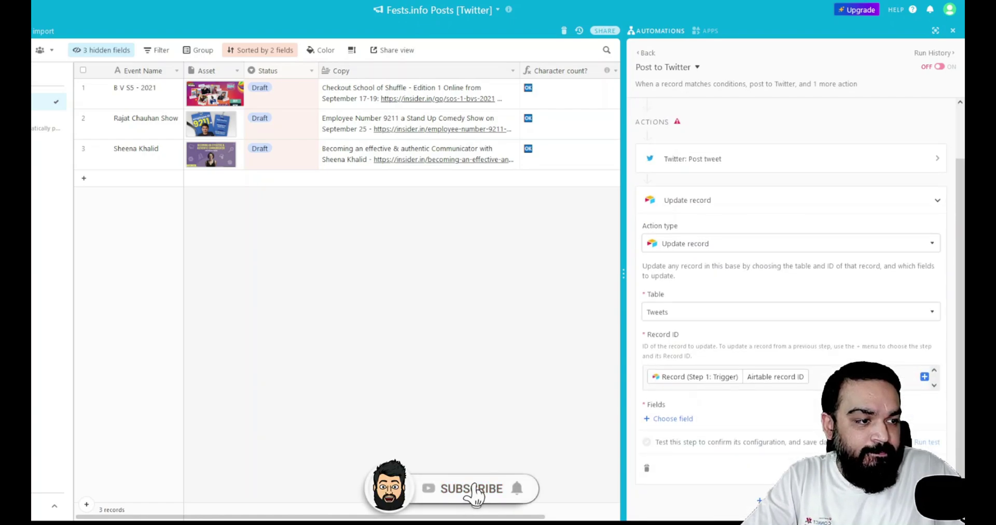
Have the Update record action set the Status field to Posted, checking the first record's Status cell, and finish configuring the action.
{"action": "left_click", "coordinate": [673, 419]}
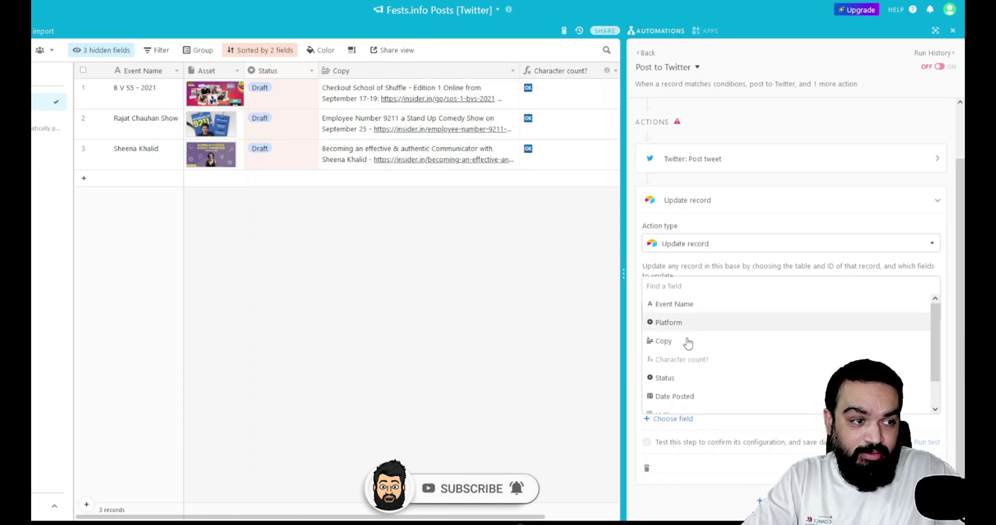
{"action": "left_click", "coordinate": [684, 383]}
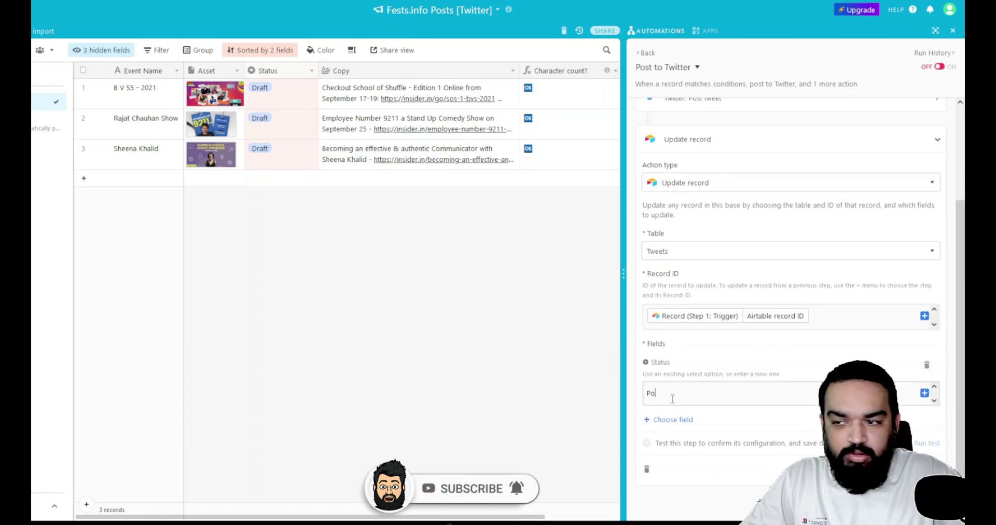
{"action": "type", "text": "Posted"}
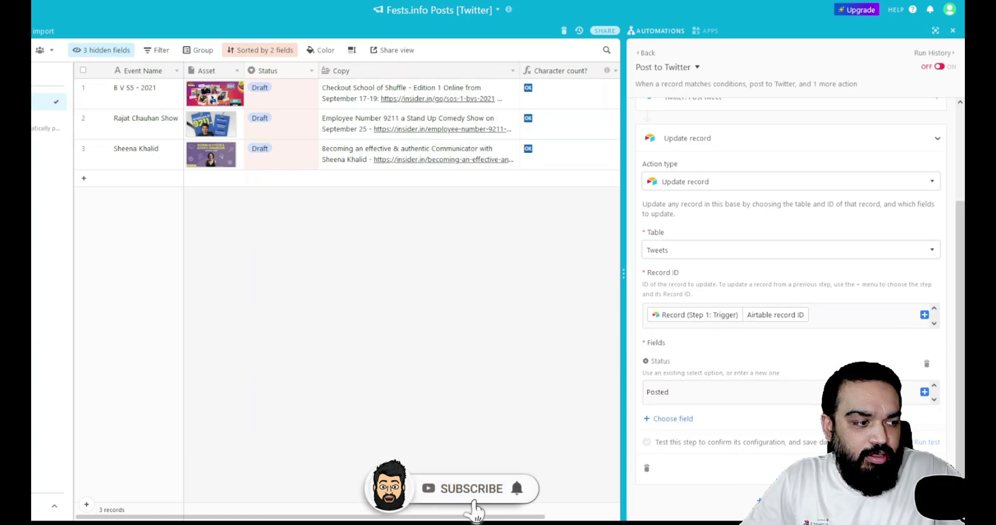
{"action": "left_click", "coordinate": [309, 93]}
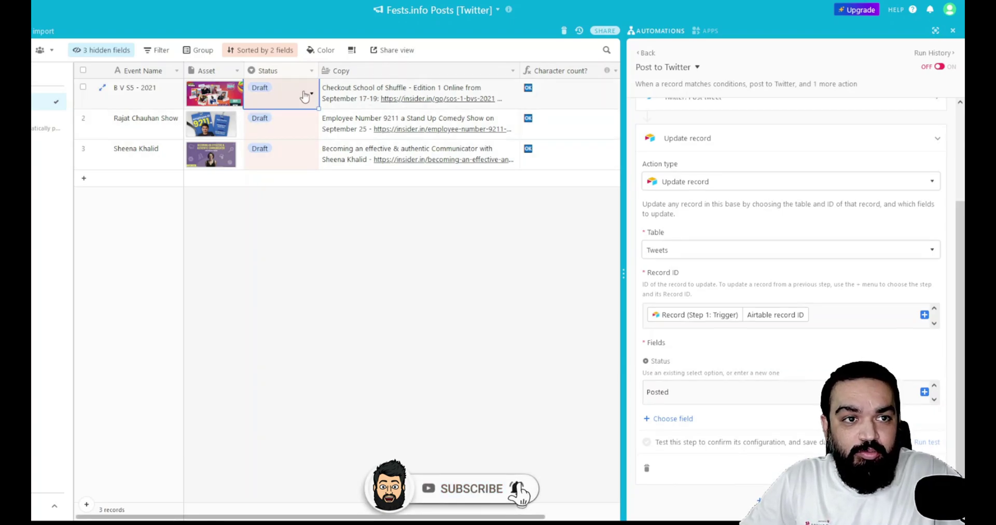
{"action": "left_click", "coordinate": [304, 94]}
{"action": "left_click", "coordinate": [861, 389]}
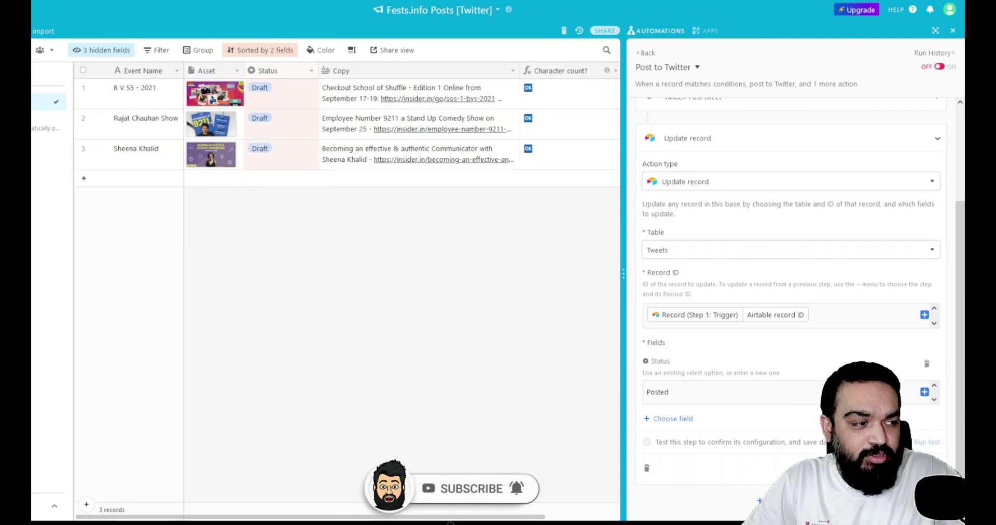
{"action": "left_click", "coordinate": [871, 501]}
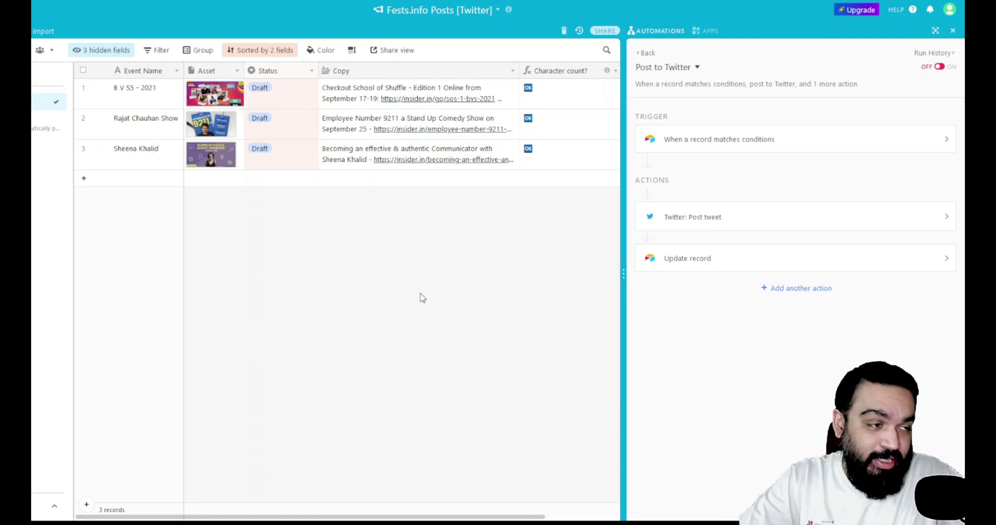
Review the automation's trigger conditions, return to the automations list, and turn on the Post to Twitter automation.
{"action": "left_click", "coordinate": [763, 147]}
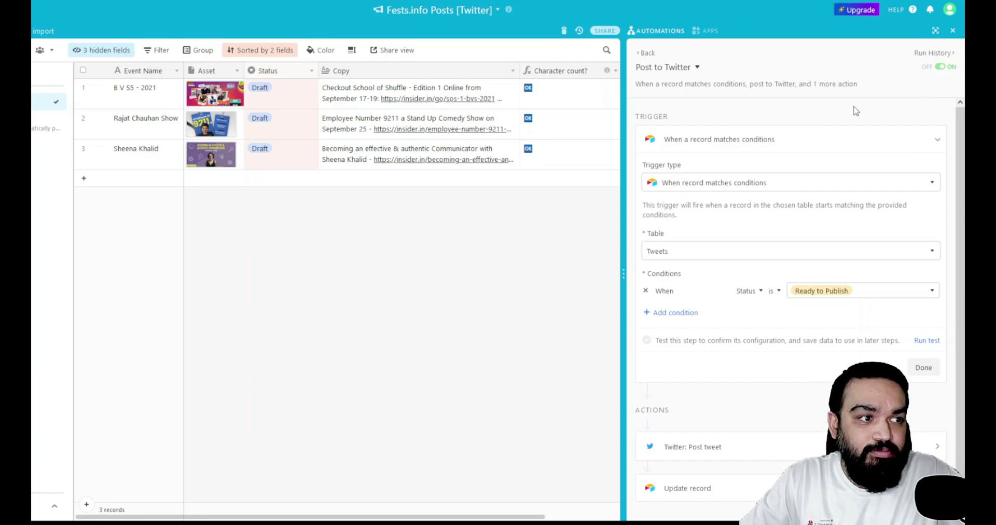
{"action": "left_click", "coordinate": [640, 54]}
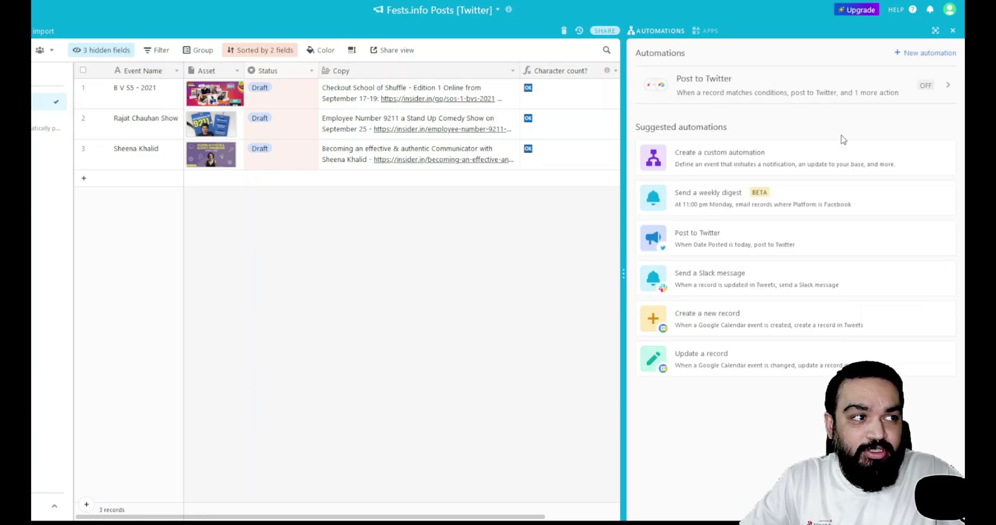
{"action": "left_click", "coordinate": [926, 85]}
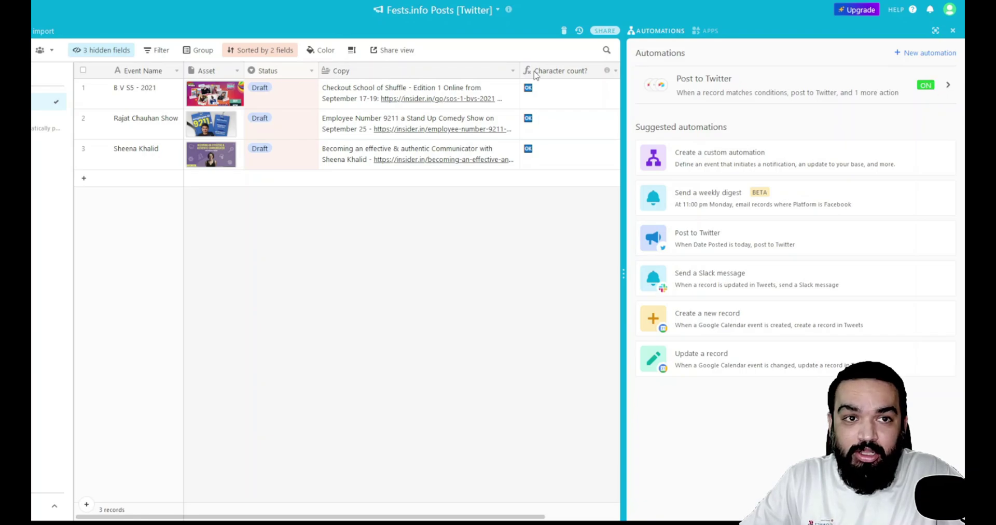
Change the Status of the first record, for the School of Shuffle event, to Ready to Publish.
{"action": "left_click", "coordinate": [288, 98]}
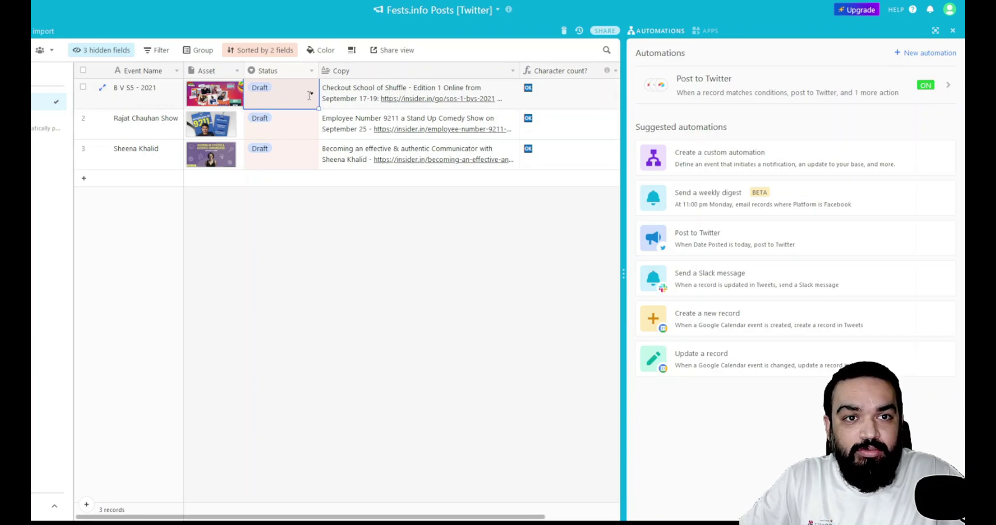
{"action": "left_click", "coordinate": [309, 94]}
{"action": "left_click", "coordinate": [299, 179]}
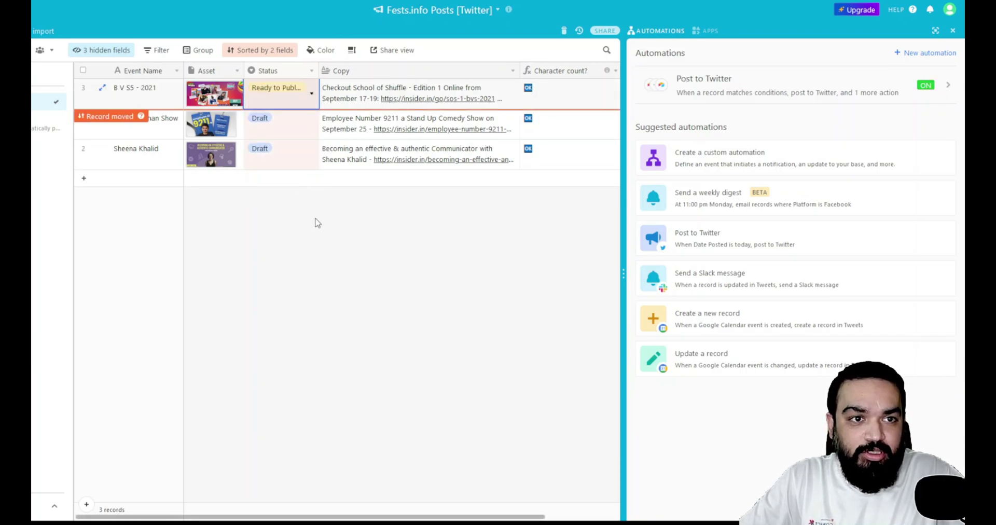
{"action": "left_click", "coordinate": [322, 234]}
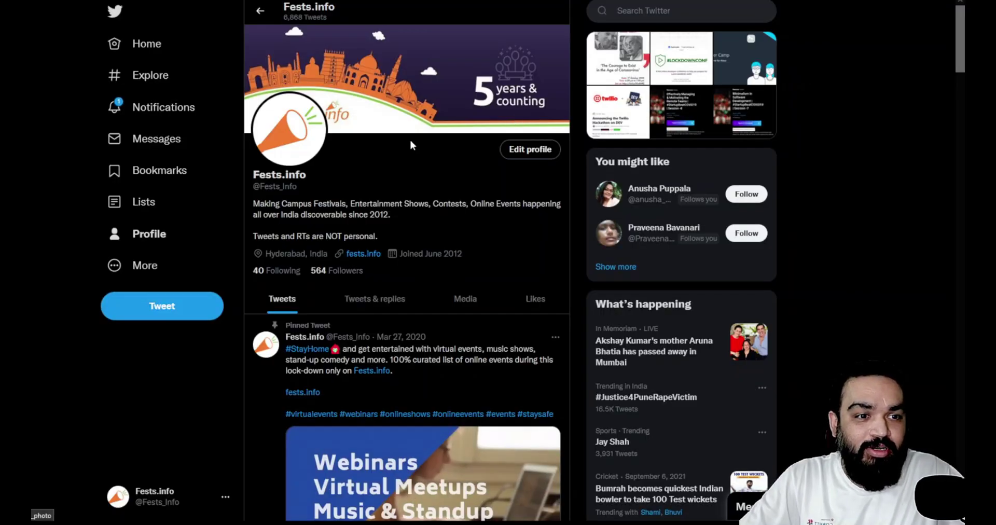
Switch to the Fests.info profile on Twitter, look for the School of Shuffle tweet, reloading the page, and open the tweet's image.
{"action": "scroll", "coordinate": [433, 224], "scroll_direction": "down", "scroll_amount": 3}
{"action": "scroll", "coordinate": [433, 223], "scroll_direction": "down", "scroll_amount": 6}
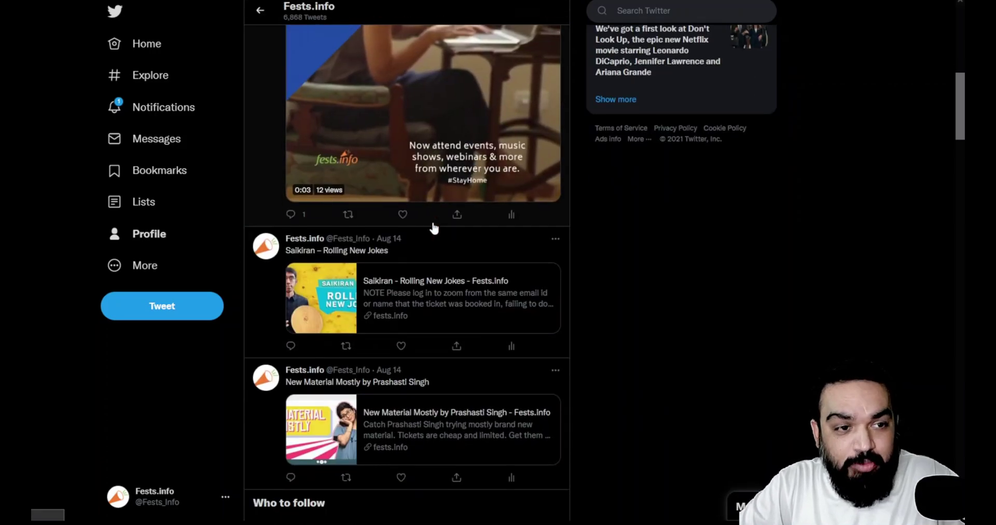
{"action": "scroll", "coordinate": [433, 227], "scroll_direction": "up", "scroll_amount": 2}
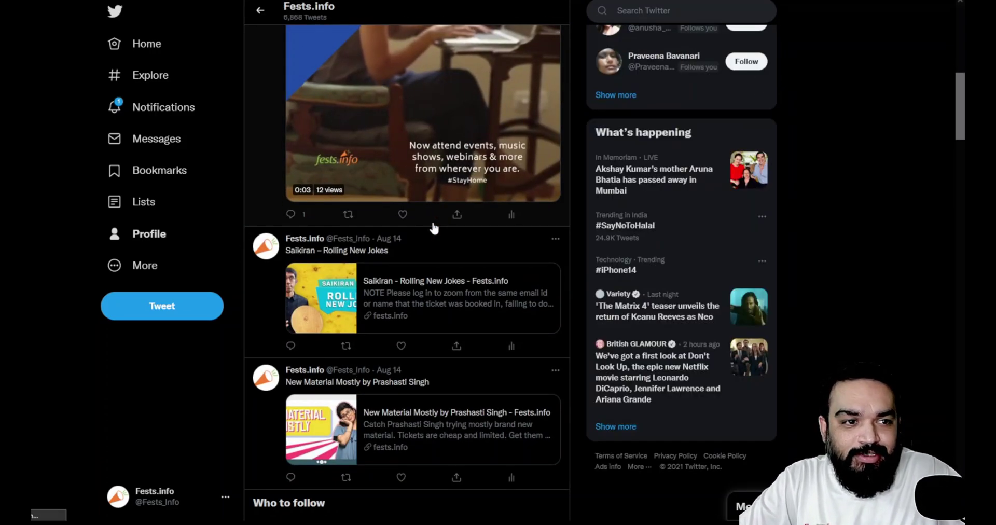
{"action": "scroll", "coordinate": [433, 228], "scroll_direction": "down", "scroll_amount": 3}
{"action": "scroll", "coordinate": [433, 228], "scroll_direction": "up", "scroll_amount": 8}
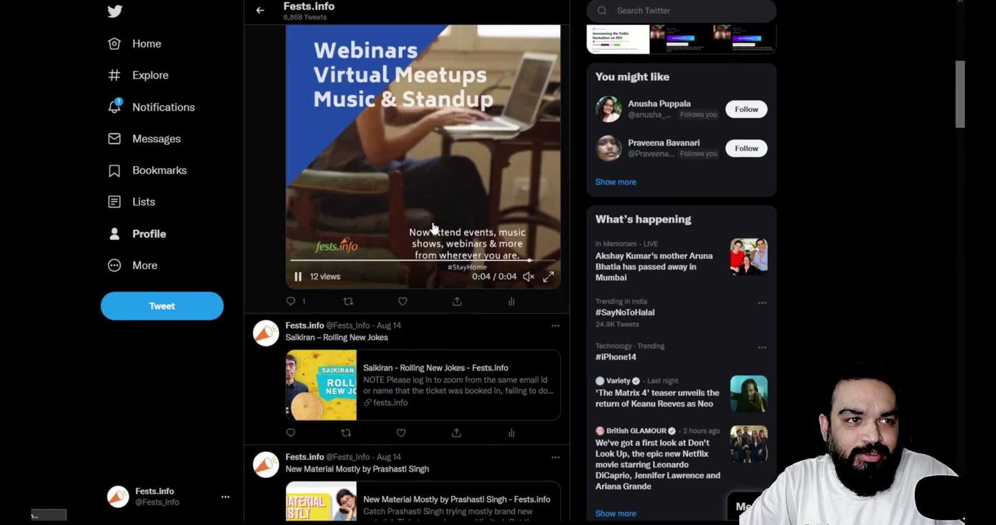
{"action": "key", "text": "F5"}
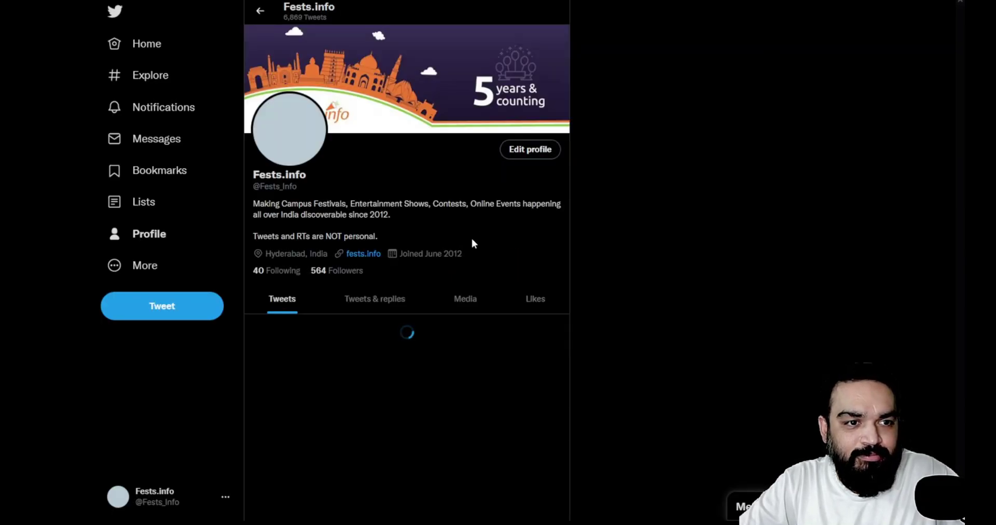
{"action": "scroll", "coordinate": [472, 242], "scroll_direction": "down", "scroll_amount": 10}
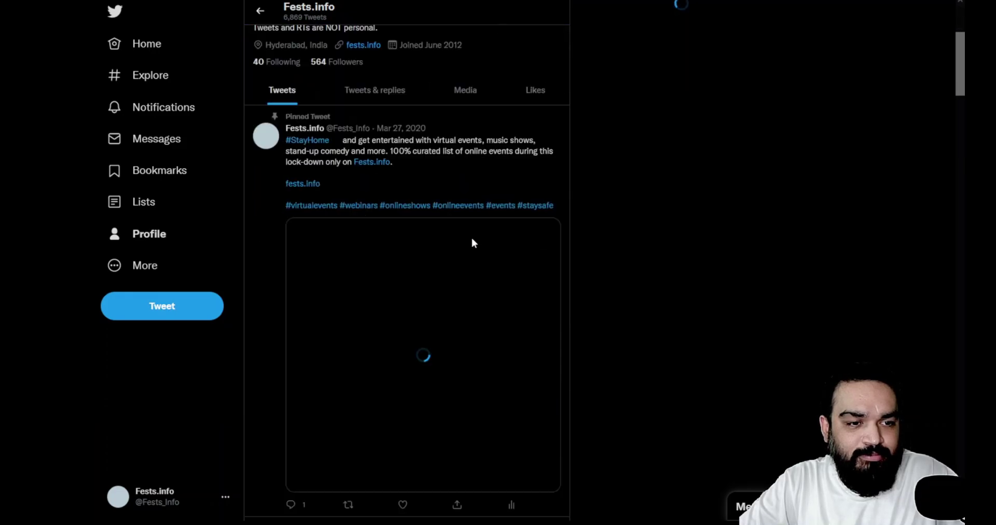
{"action": "scroll", "coordinate": [472, 242], "scroll_direction": "down", "scroll_amount": 2}
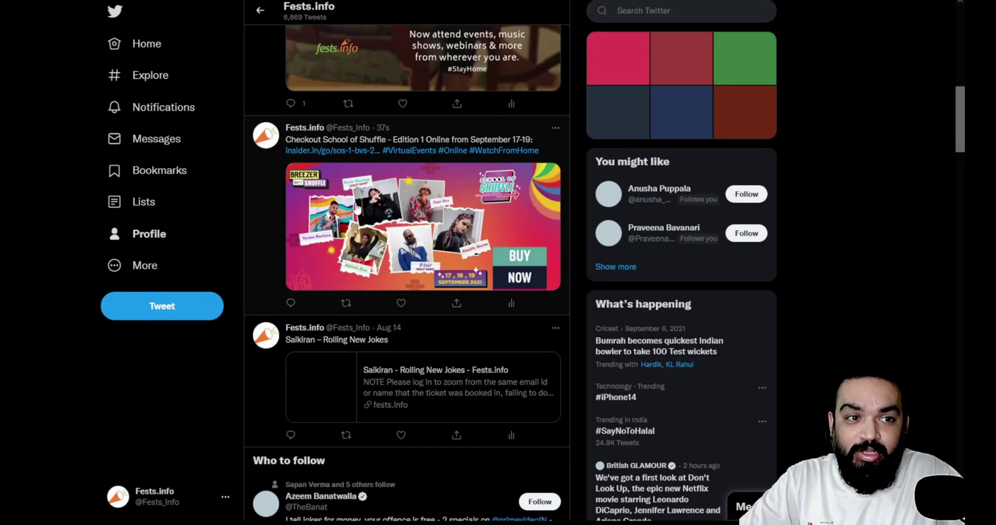
{"action": "left_click", "coordinate": [356, 207]}
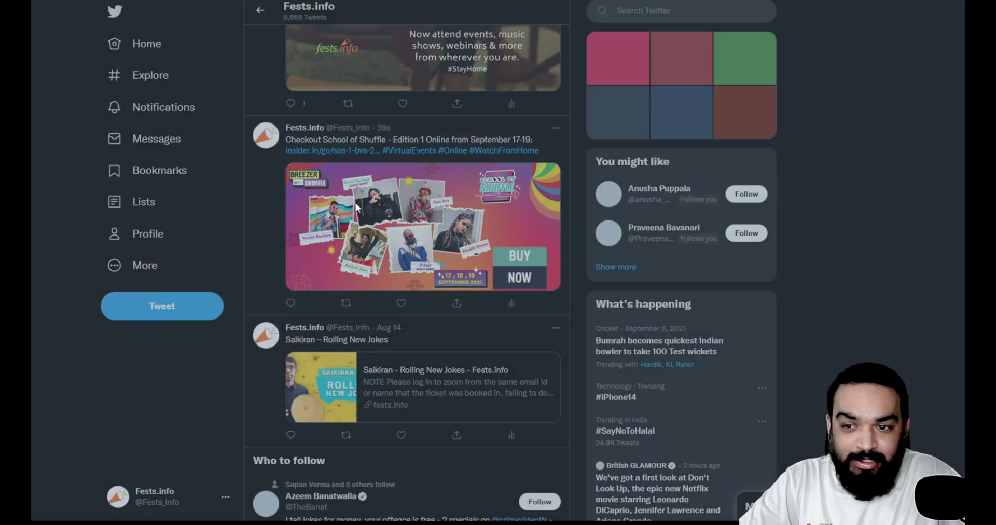